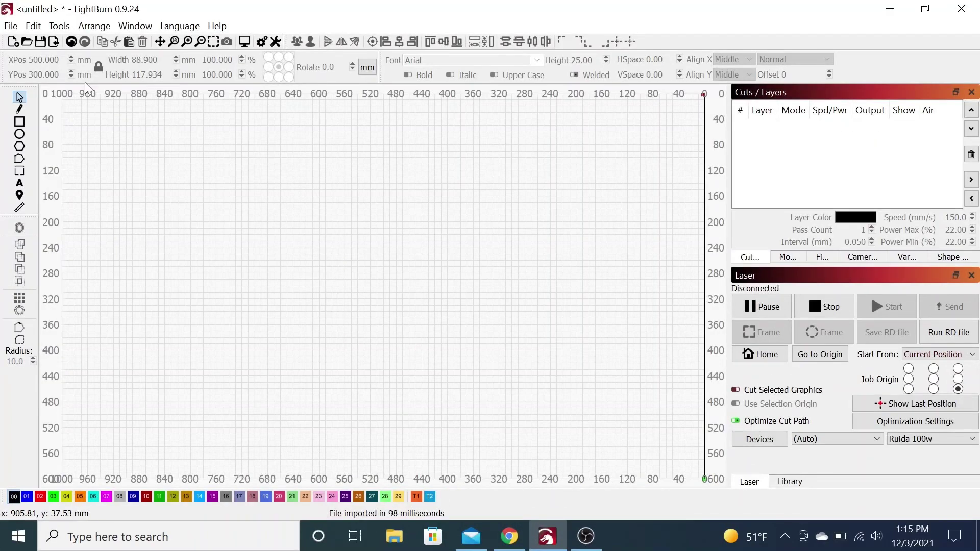
Import the Redline Welding design from Downloads and zoom around to inspect the logo and names
{"action": "left_click", "coordinate": [54, 42]}
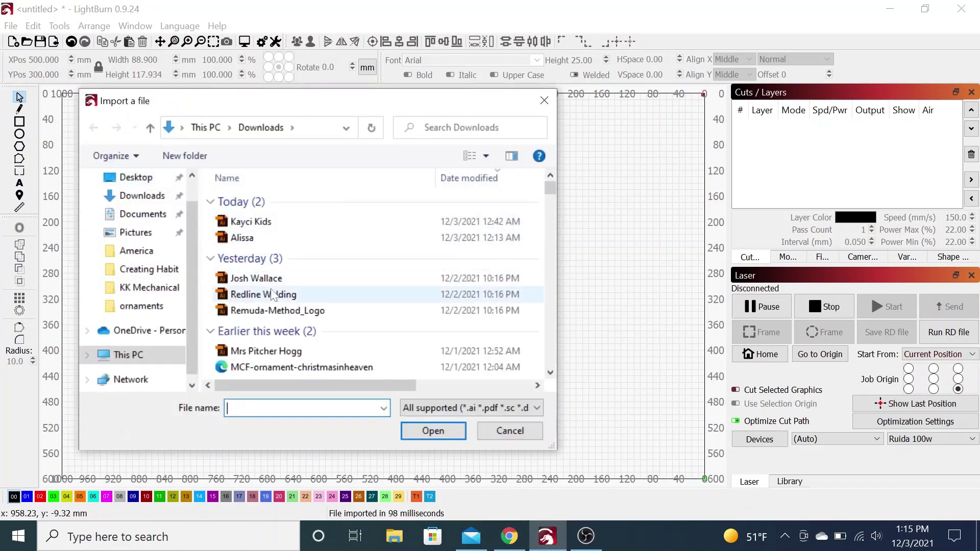
{"action": "double_click", "coordinate": [251, 296]}
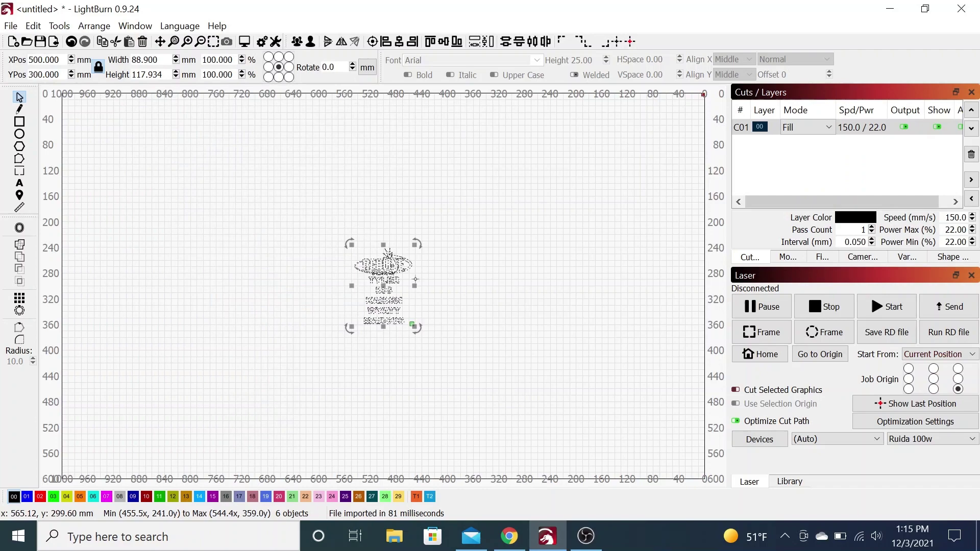
{"action": "scroll", "coordinate": [436, 280], "scroll_direction": "up", "scroll_amount": 3}
{"action": "scroll", "coordinate": [436, 279], "scroll_direction": "up", "scroll_amount": 1}
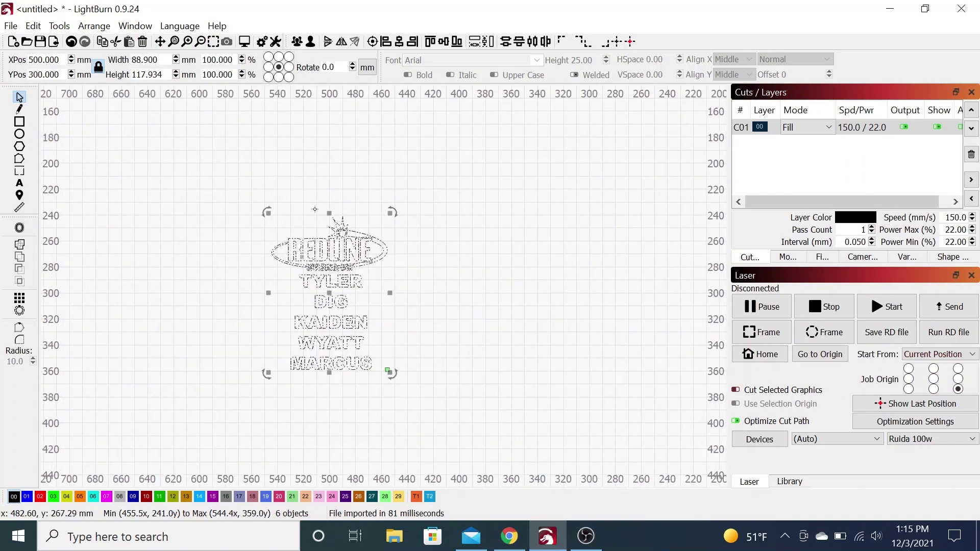
{"action": "key", "text": "Escape"}
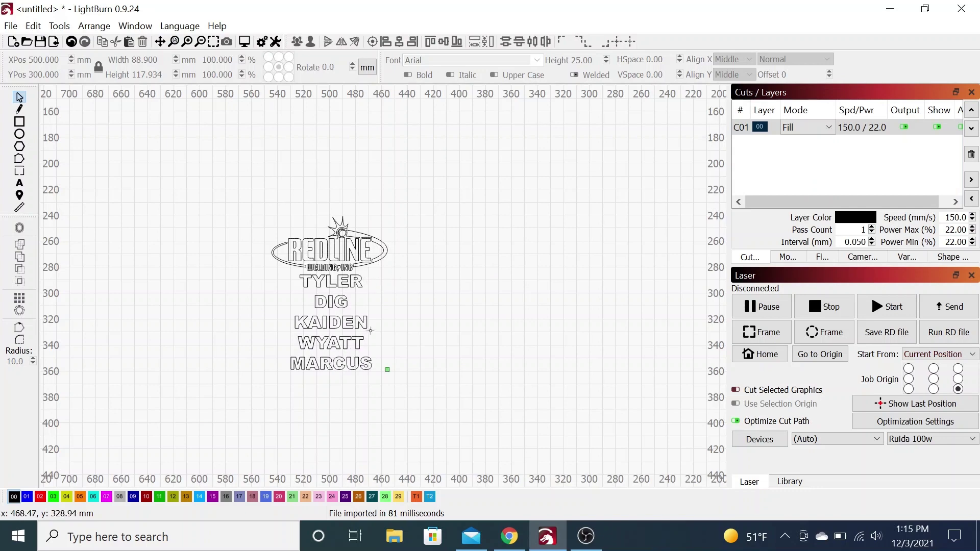
{"action": "scroll", "coordinate": [370, 330], "scroll_direction": "down", "scroll_amount": 3}
{"action": "scroll", "coordinate": [370, 331], "scroll_direction": "up", "scroll_amount": 1}
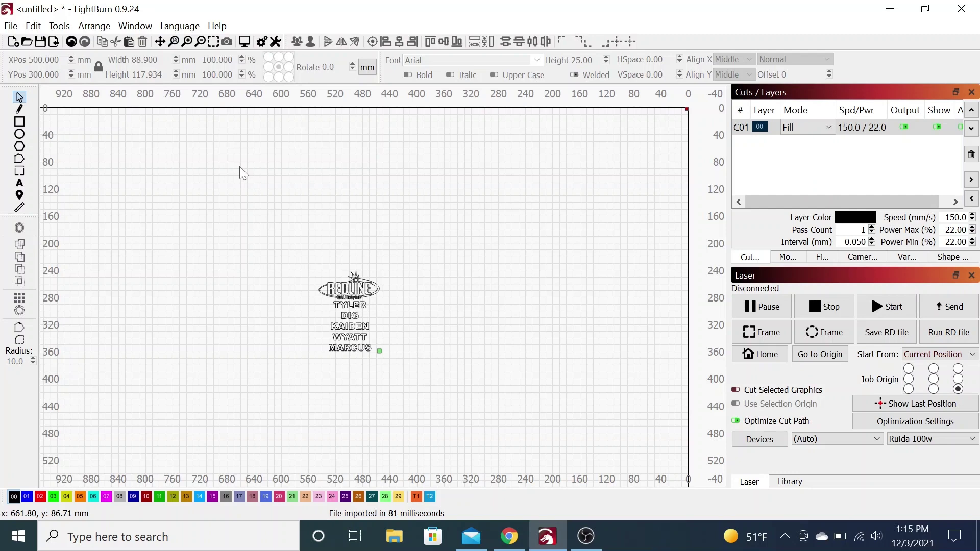
Draw a rectangle right of the design and size it 85 mm wide by 316 mm tall, aspect unlocked
{"action": "left_click", "coordinate": [20, 122]}
{"action": "left_click_drag", "start_coordinate": [501, 222], "coordinate": [597, 394]}
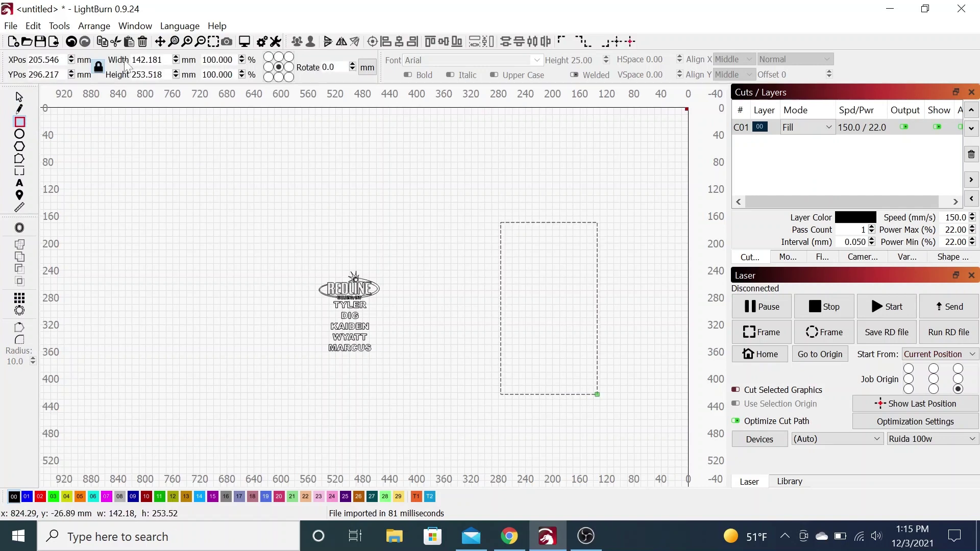
{"action": "left_click", "coordinate": [98, 67]}
{"action": "double_click", "coordinate": [141, 74]}
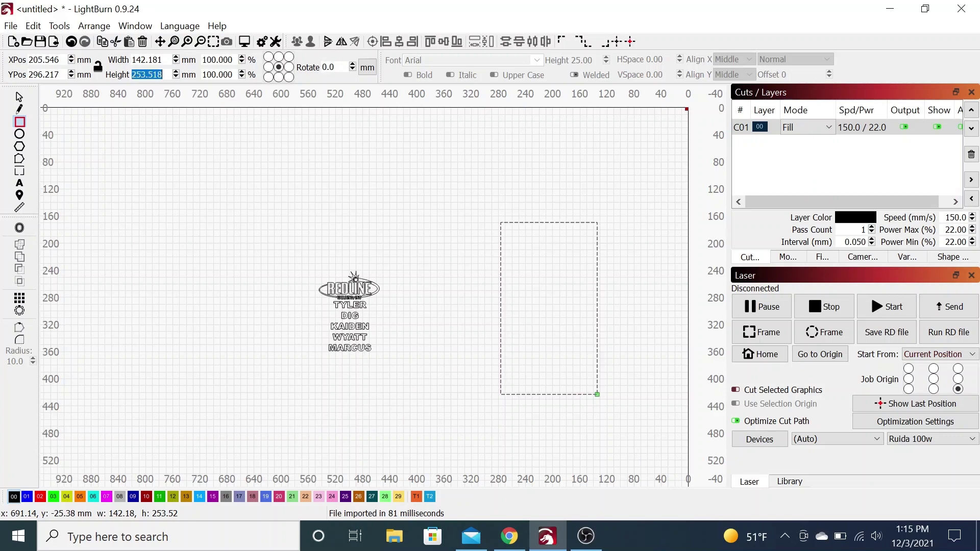
{"action": "type", "text": "316"}
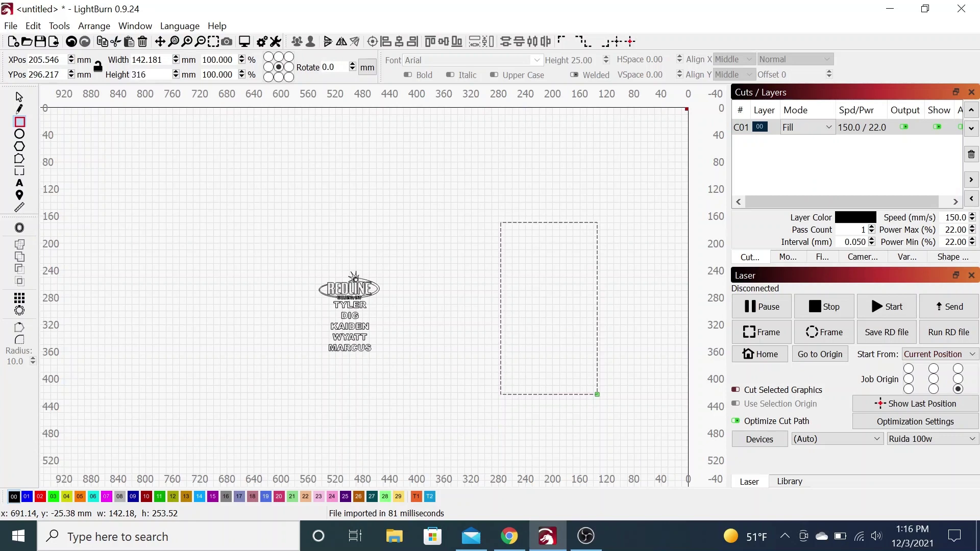
{"action": "key", "text": "Return"}
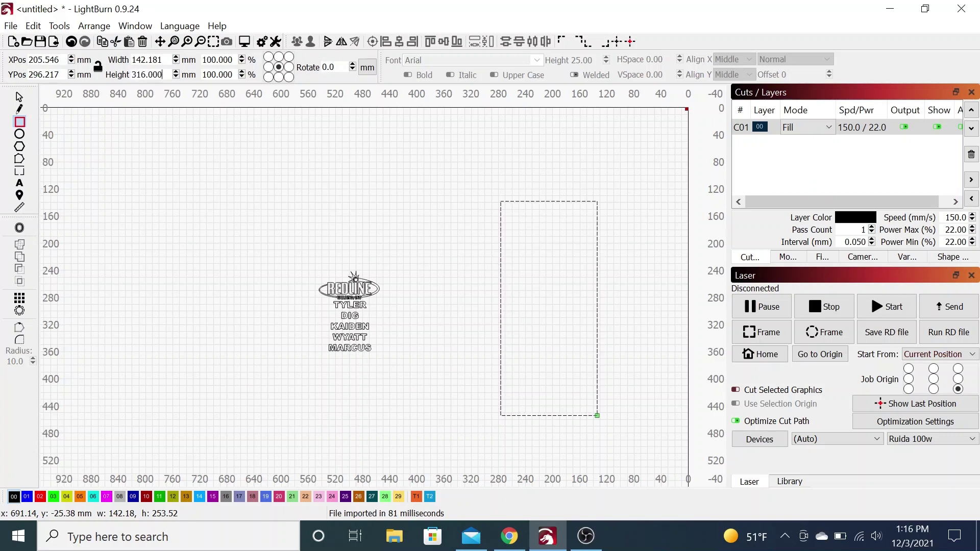
{"action": "left_click", "coordinate": [97, 68]}
{"action": "left_click", "coordinate": [97, 67]}
{"action": "left_click", "coordinate": [139, 60]}
{"action": "double_click", "coordinate": [138, 60]}
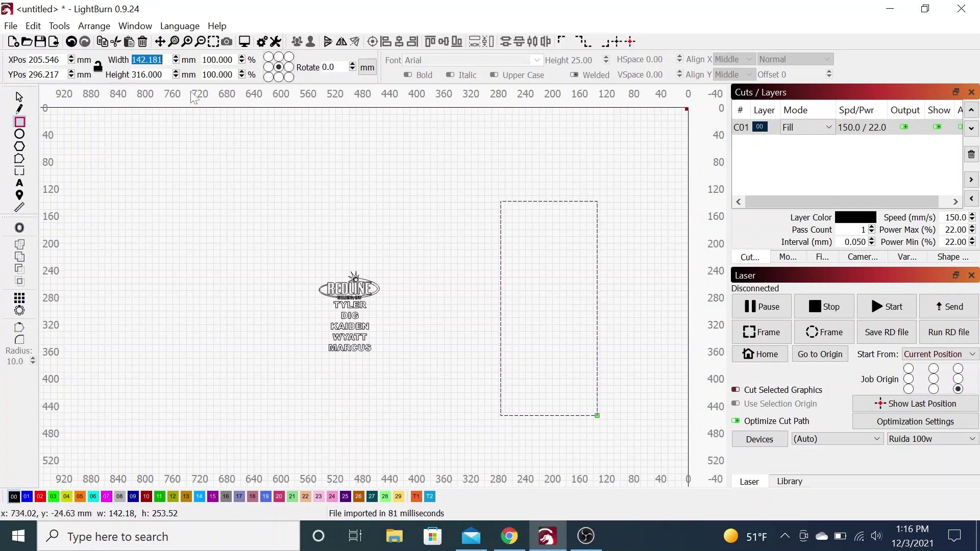
{"action": "type", "text": "85"}
{"action": "key", "text": "Return"}
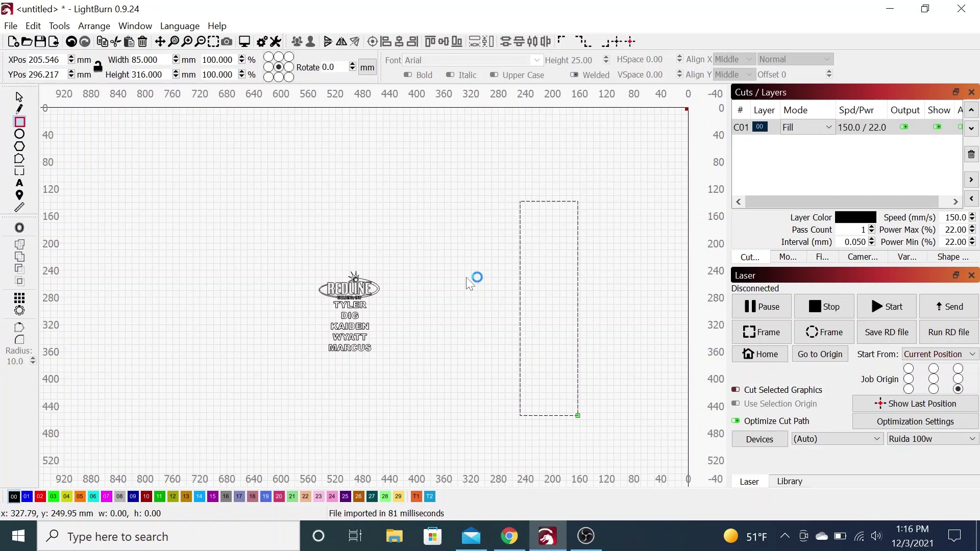
Paste a copy of the rectangle, halve its height to 158 mm, and centre it inside the tall box
{"action": "key", "text": "ctrl+v"}
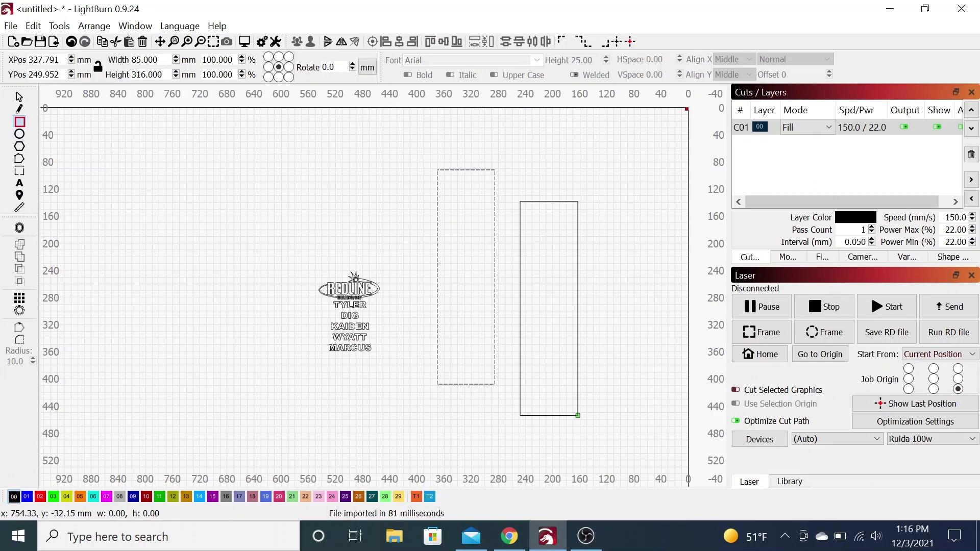
{"action": "double_click", "coordinate": [155, 75]}
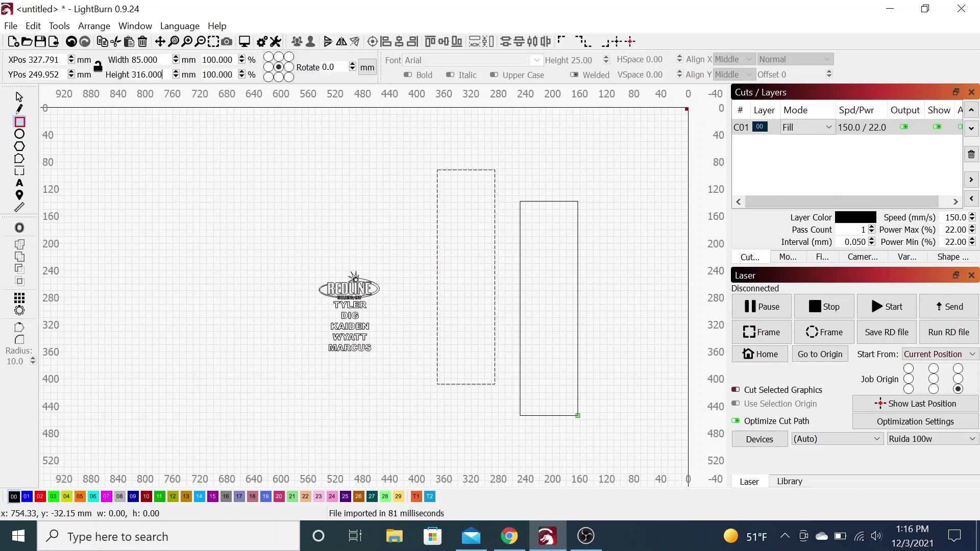
{"action": "key", "text": "Return"}
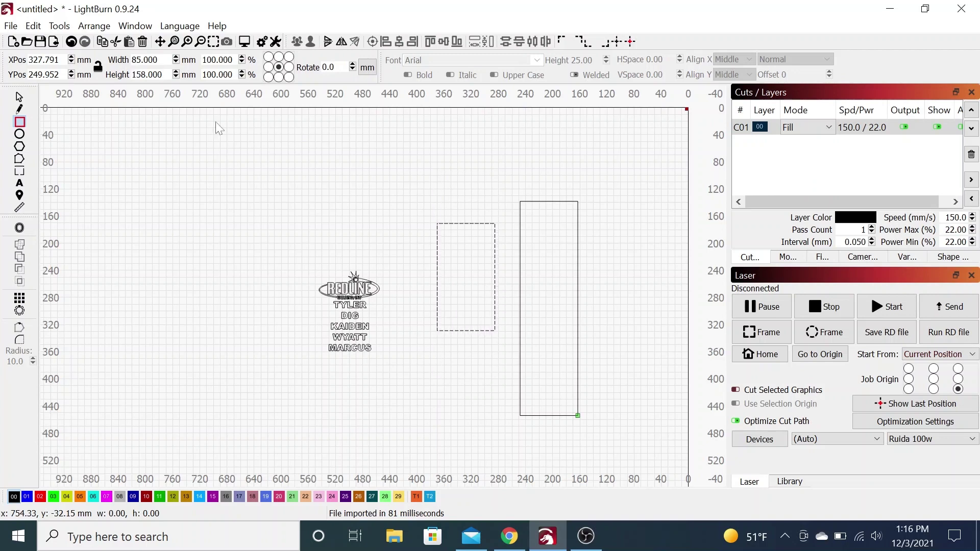
{"action": "left_click", "coordinate": [19, 96]}
{"action": "left_click_drag", "start_coordinate": [464, 279], "coordinate": [545, 306]}
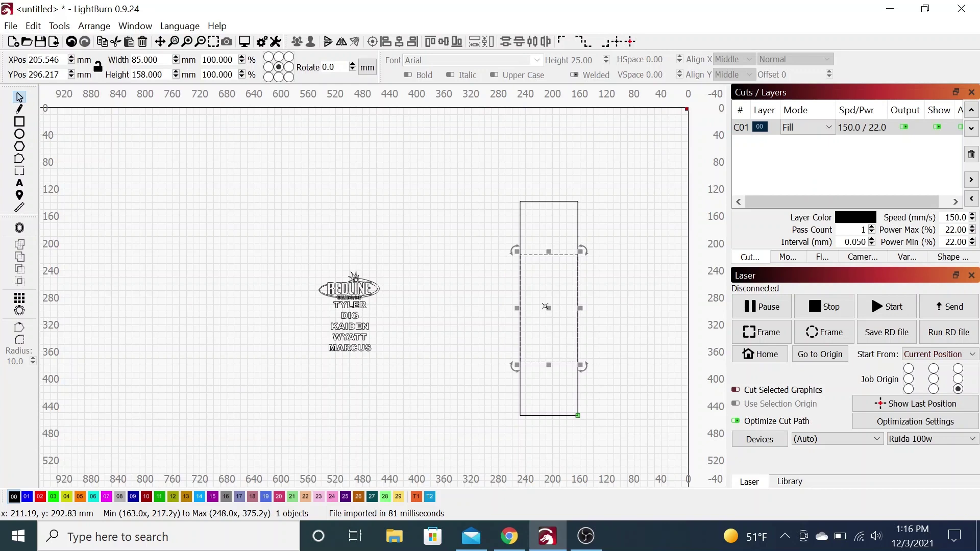
{"action": "left_click", "coordinate": [482, 299]}
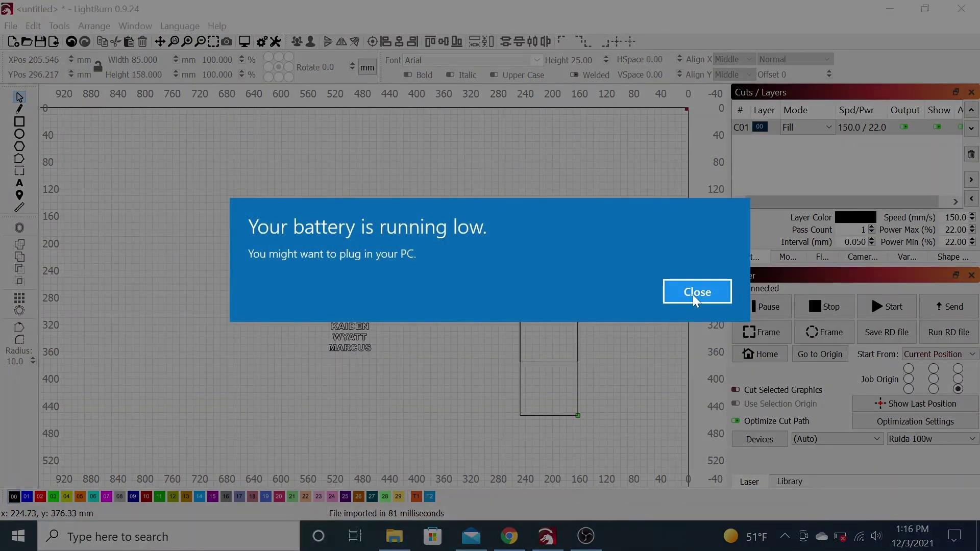
Dismiss the low-battery notification
{"action": "left_click", "coordinate": [697, 293]}
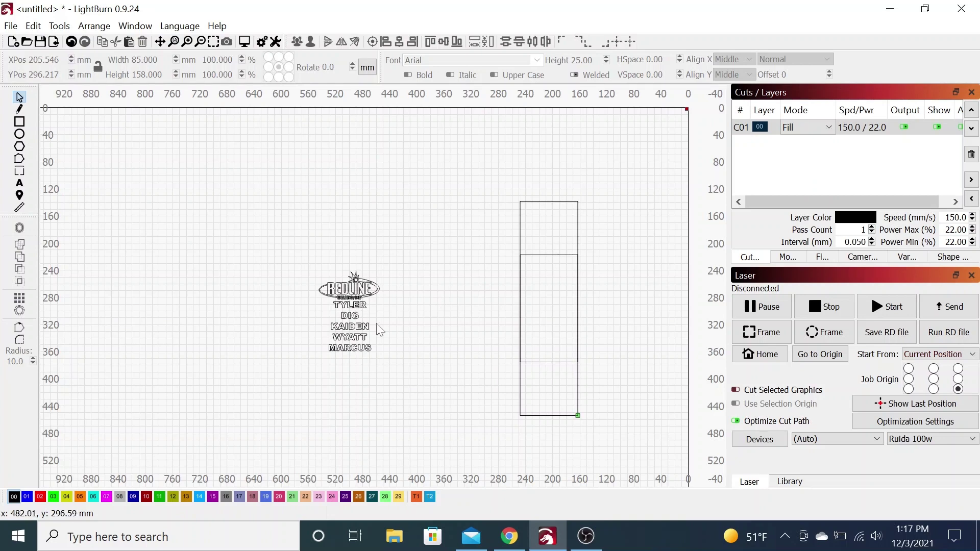
Rotate the logo and all five names by 90°
{"action": "left_click_drag", "start_coordinate": [425, 378], "coordinate": [314, 262]}
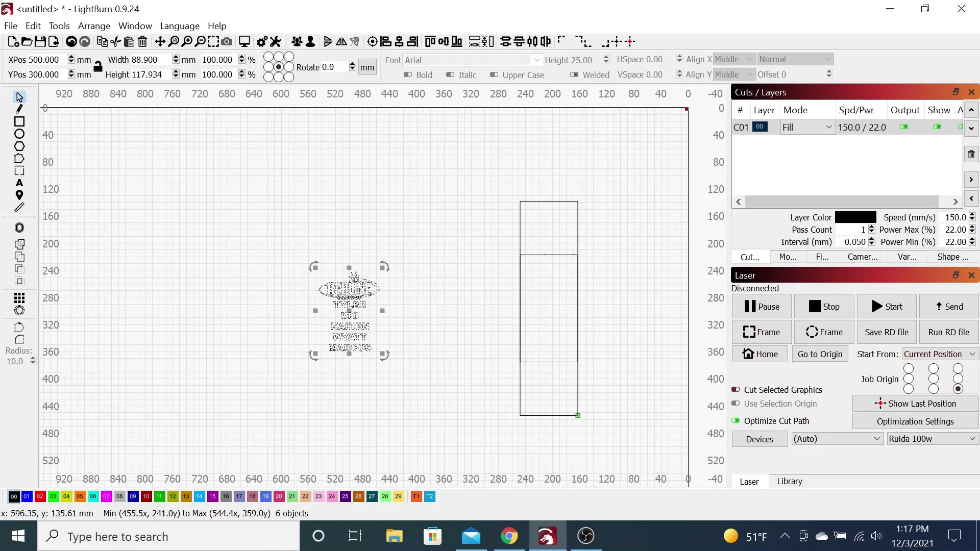
{"action": "left_click", "coordinate": [329, 67]}
{"action": "type", "text": "90"}
{"action": "key", "text": "Return"}
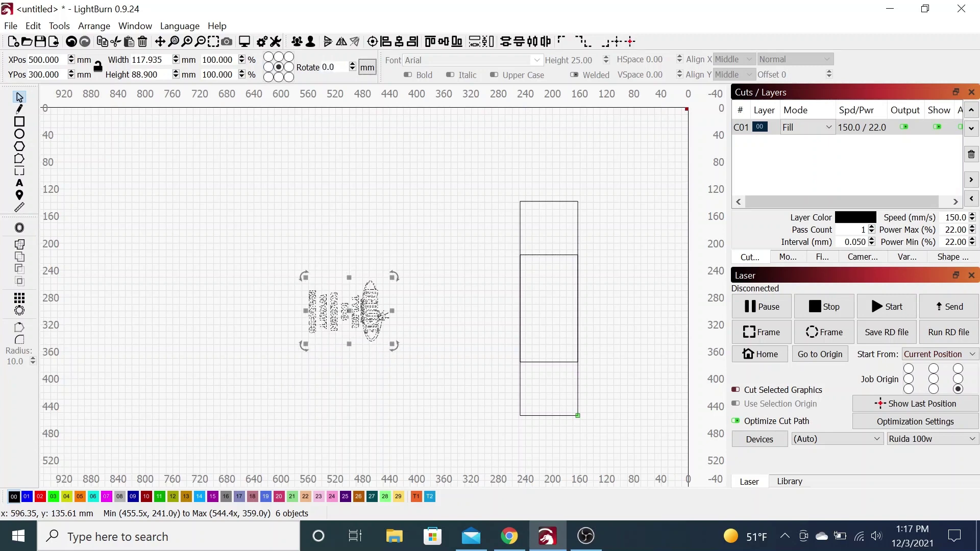
Move the rotated logo alone into the upper part of the guide box
{"action": "left_click", "coordinate": [327, 437]}
{"action": "left_click_drag", "start_coordinate": [393, 354], "coordinate": [551, 254]}
{"action": "scroll", "coordinate": [551, 255], "scroll_direction": "up", "scroll_amount": 4}
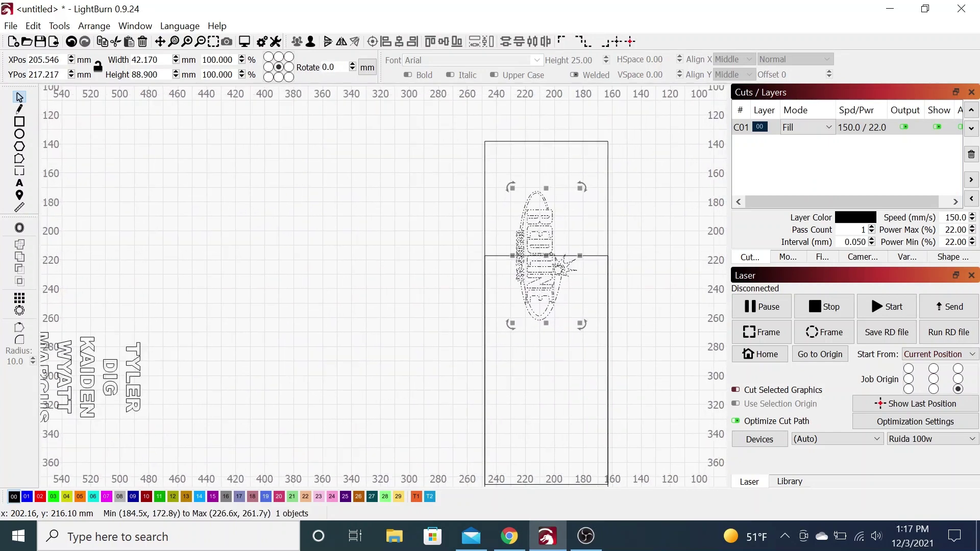
{"action": "left_click_drag", "start_coordinate": [550, 254], "coordinate": [553, 256]}
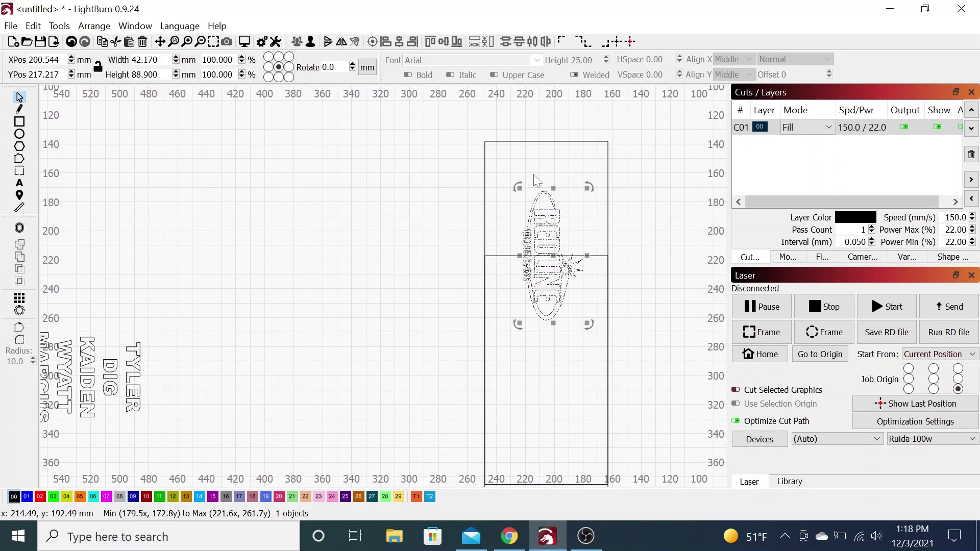
Put both guide box rectangles on blue layer 01
{"action": "scroll", "coordinate": [313, 273], "scroll_direction": "down", "scroll_amount": 5}
{"action": "scroll", "coordinate": [314, 272], "scroll_direction": "down", "scroll_amount": 1}
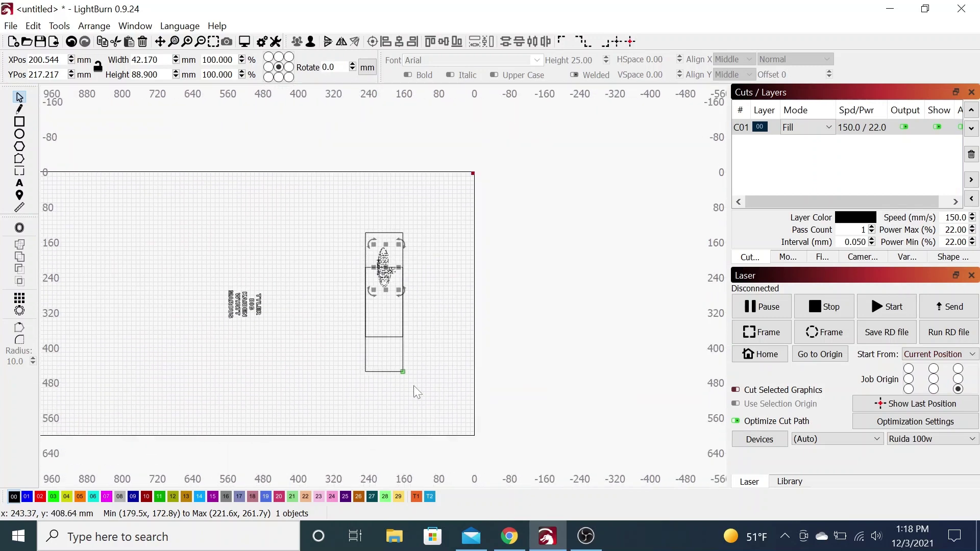
{"action": "left_click", "coordinate": [426, 362]}
{"action": "left_click_drag", "start_coordinate": [417, 358], "coordinate": [367, 314]}
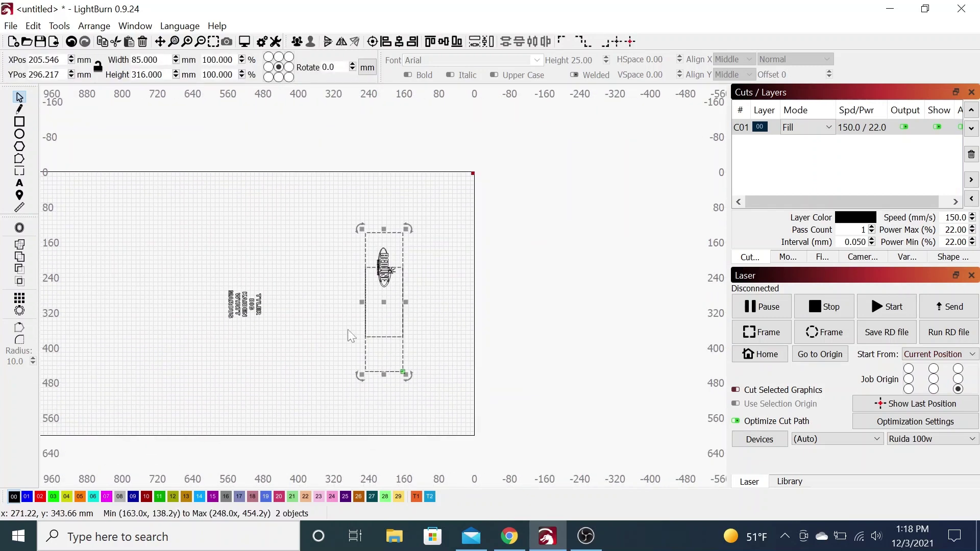
{"action": "left_click", "coordinate": [27, 497]}
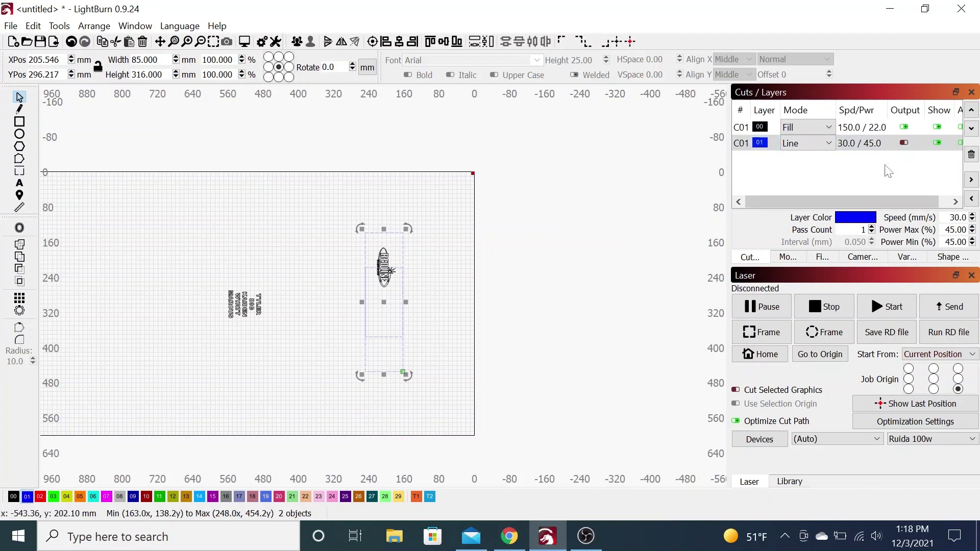
Move all five names beside the guide box and put them on blue layer 01
{"action": "scroll", "coordinate": [272, 316], "scroll_direction": "up", "scroll_amount": 2}
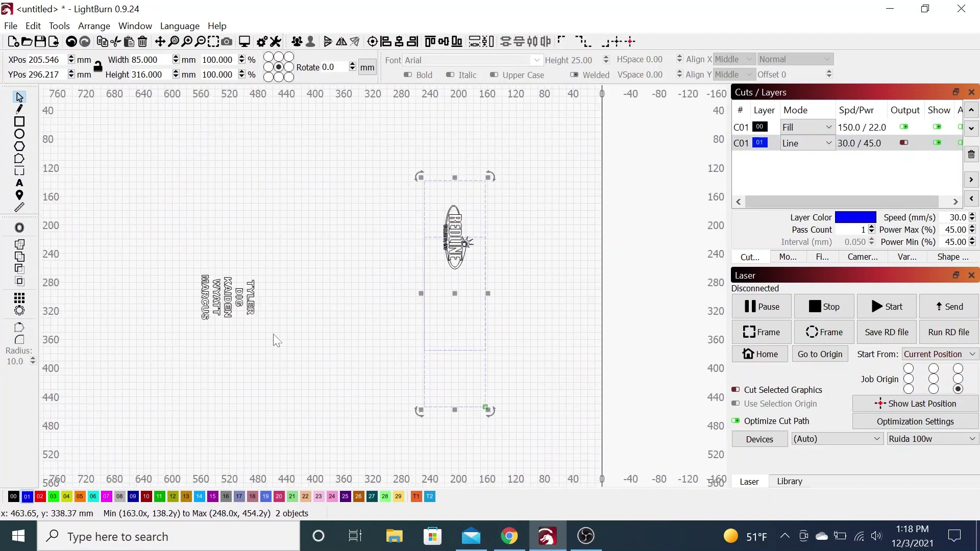
{"action": "left_click_drag", "start_coordinate": [264, 328], "coordinate": [172, 254]}
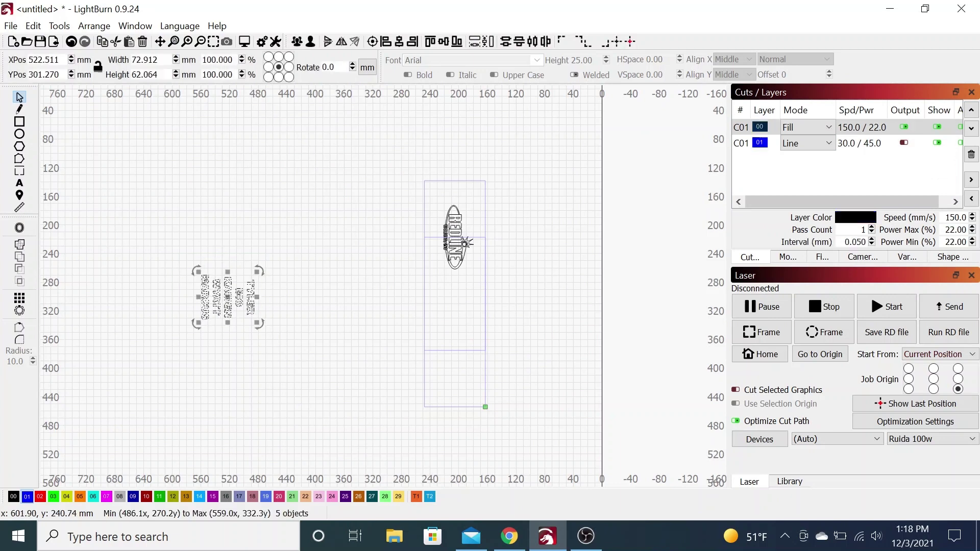
{"action": "left_click_drag", "start_coordinate": [237, 299], "coordinate": [388, 261]}
{"action": "left_click", "coordinate": [32, 498]}
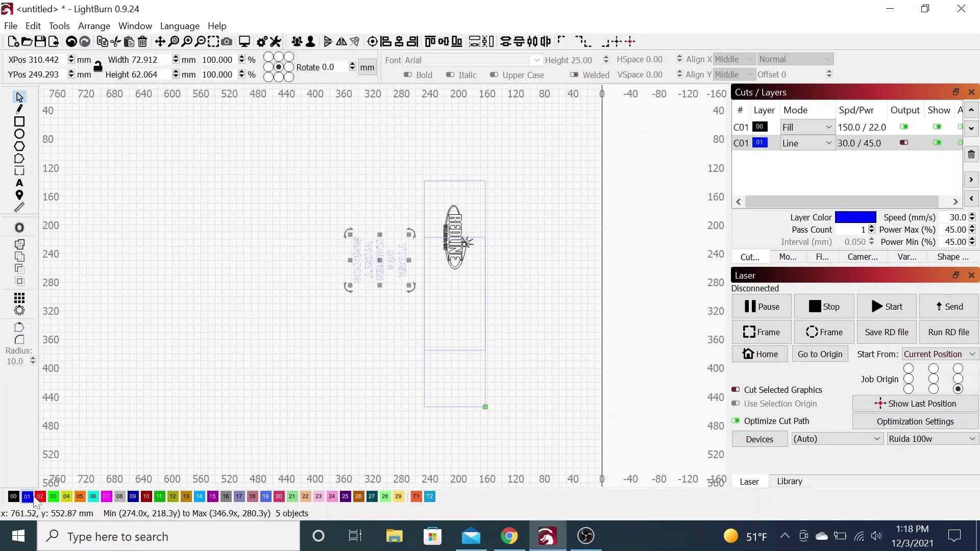
{"action": "left_click", "coordinate": [273, 341]}
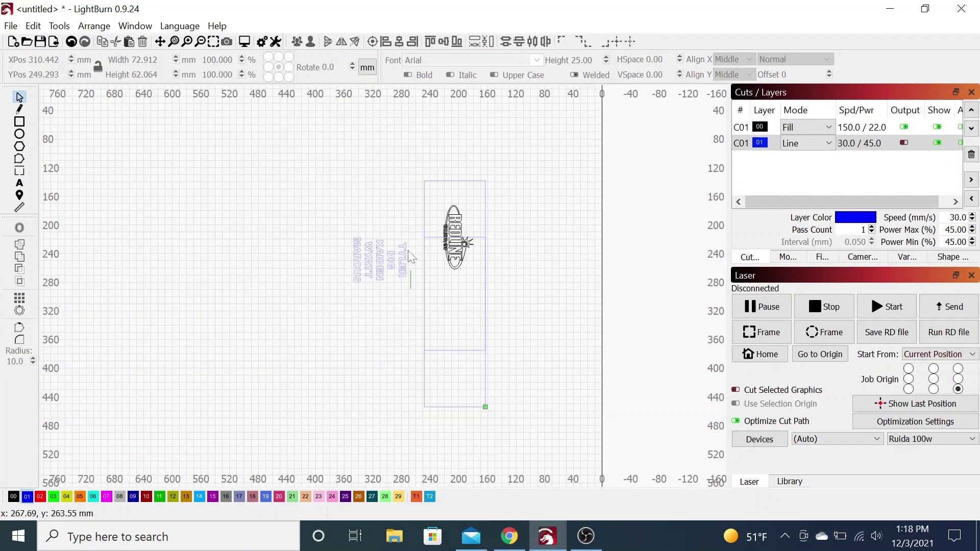
Return TYLER to black layer 00 and place it in the guide box's lower section
{"action": "left_click", "coordinate": [400, 237]}
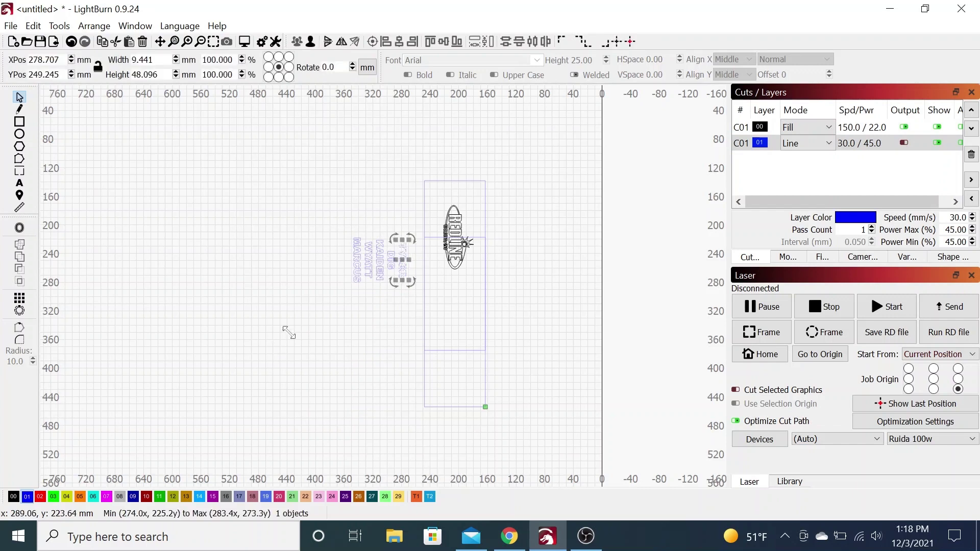
{"action": "left_click", "coordinate": [12, 498]}
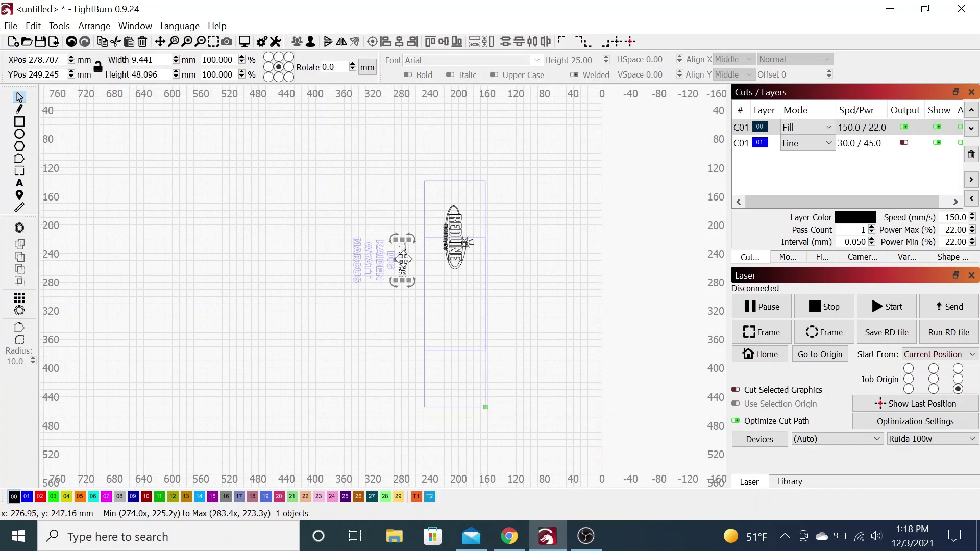
{"action": "left_click_drag", "start_coordinate": [403, 259], "coordinate": [454, 348]}
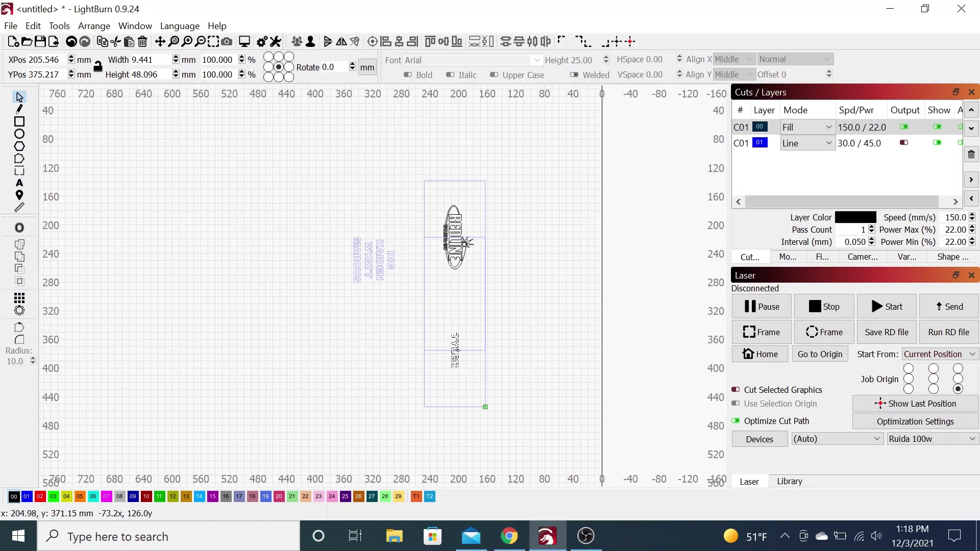
{"action": "left_click", "coordinate": [389, 353]}
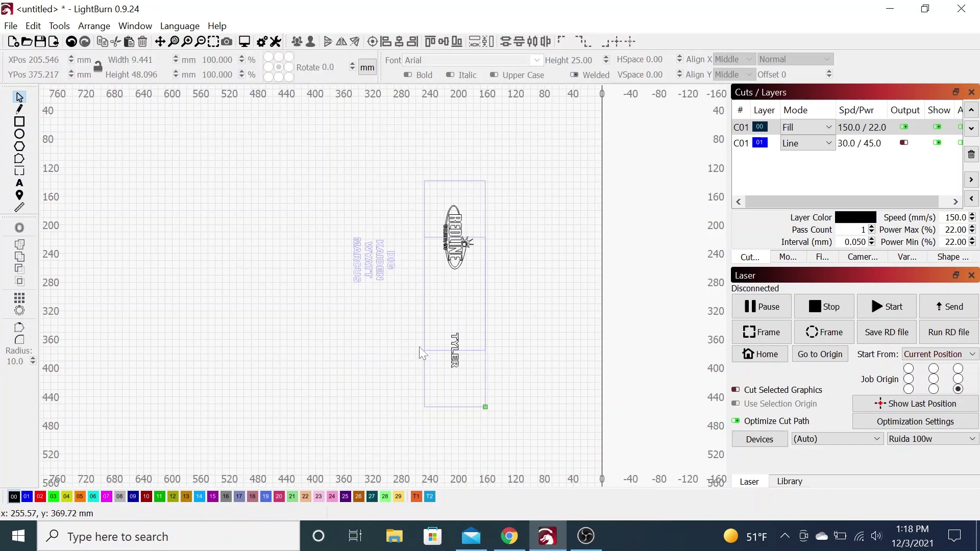